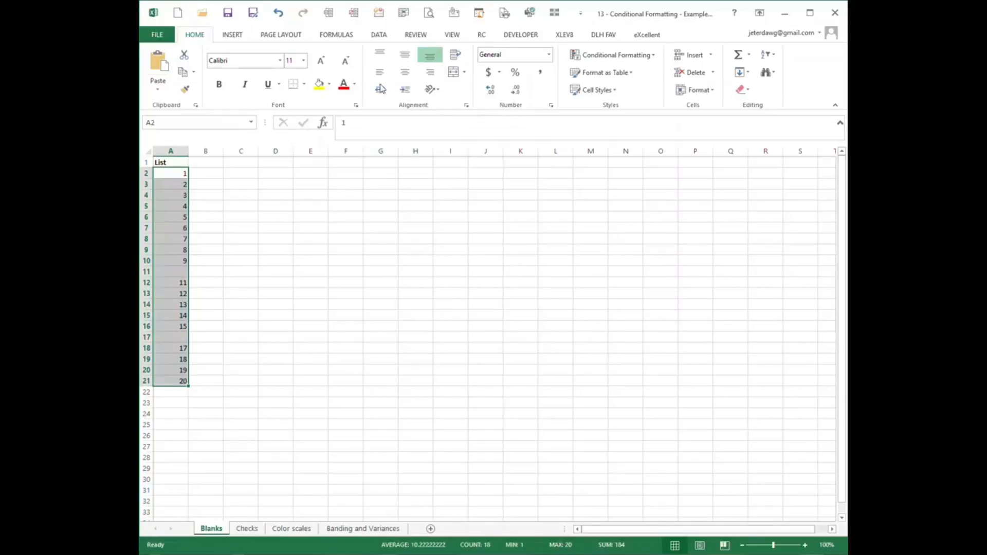
Examine the formula-based conditional formatting rule and its font, border and fill options, and close the dialogs without creating a rule.
left_click(629, 61)
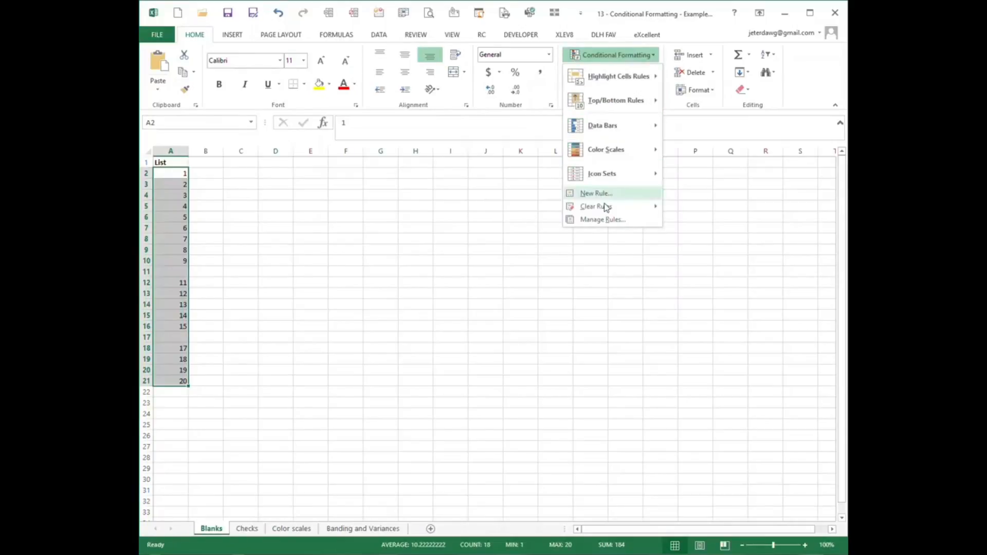
left_click(602, 221)
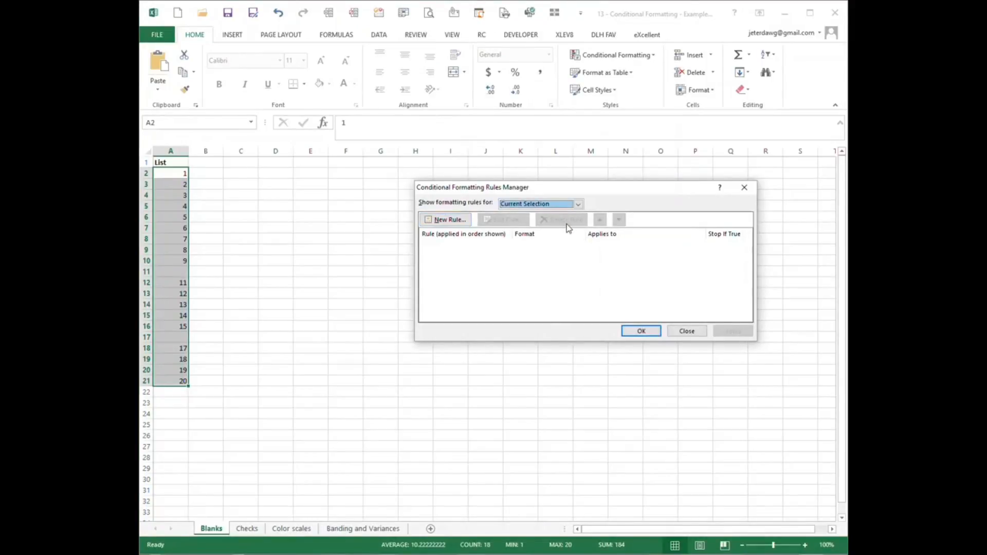
left_click(447, 220)
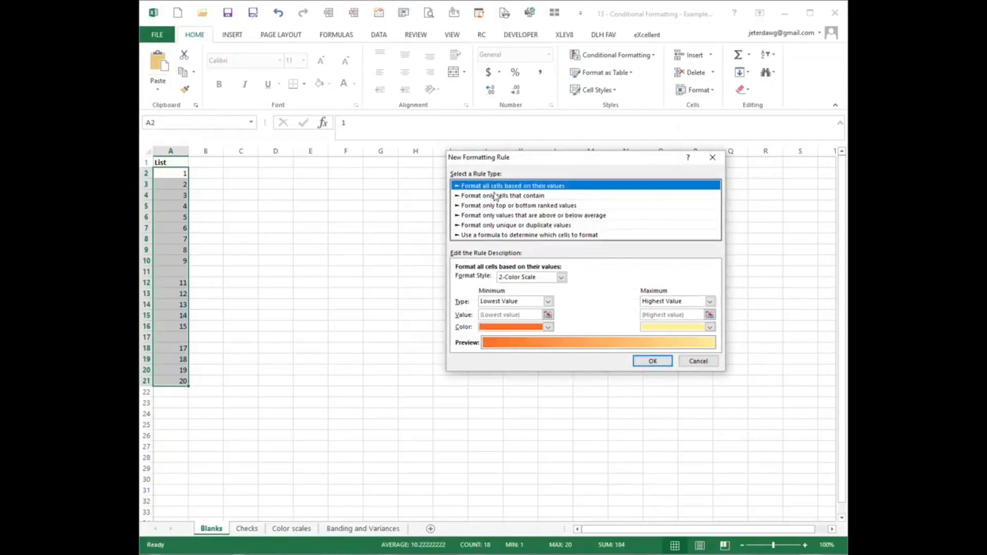
left_click(489, 235)
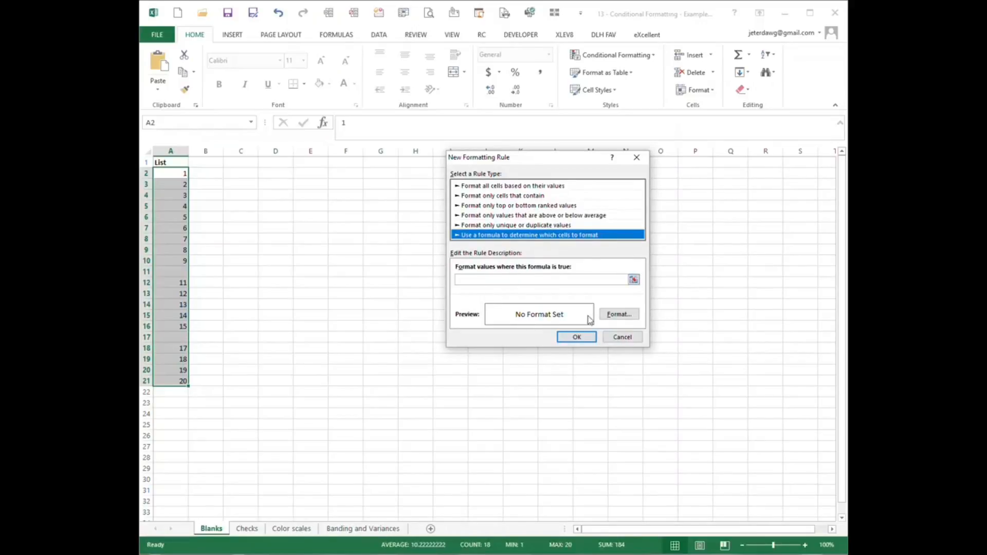
left_click(624, 315)
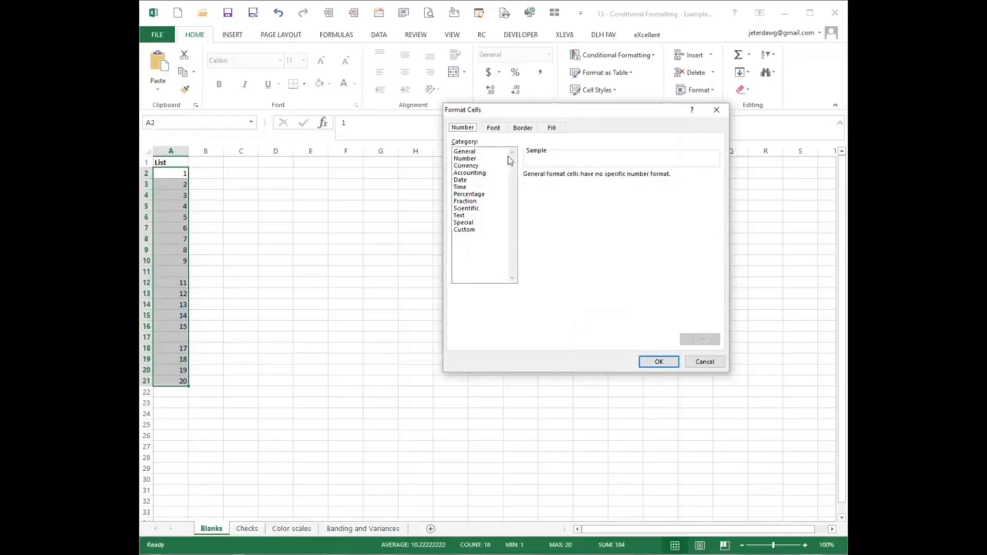
left_click(493, 128)
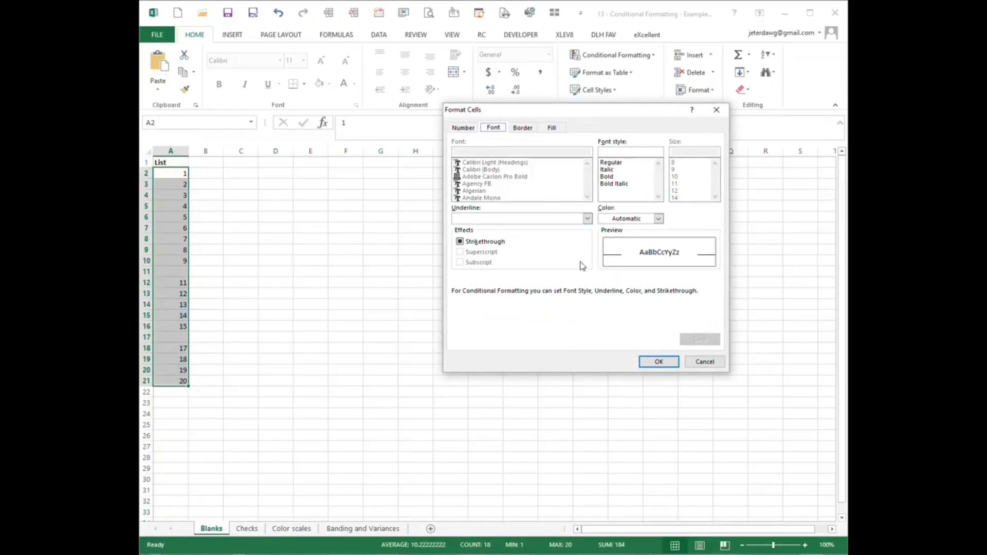
left_click(524, 128)
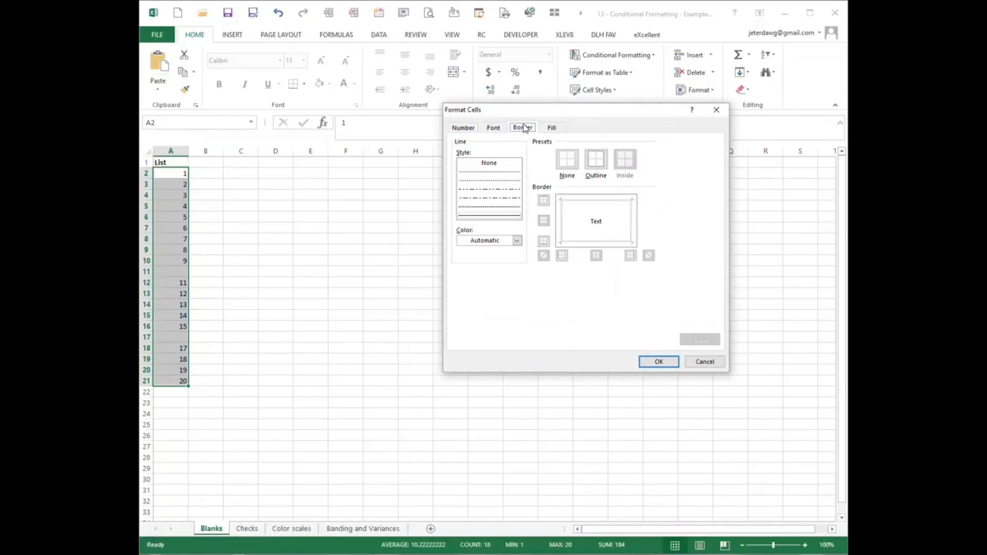
left_click(552, 128)
left_click(704, 362)
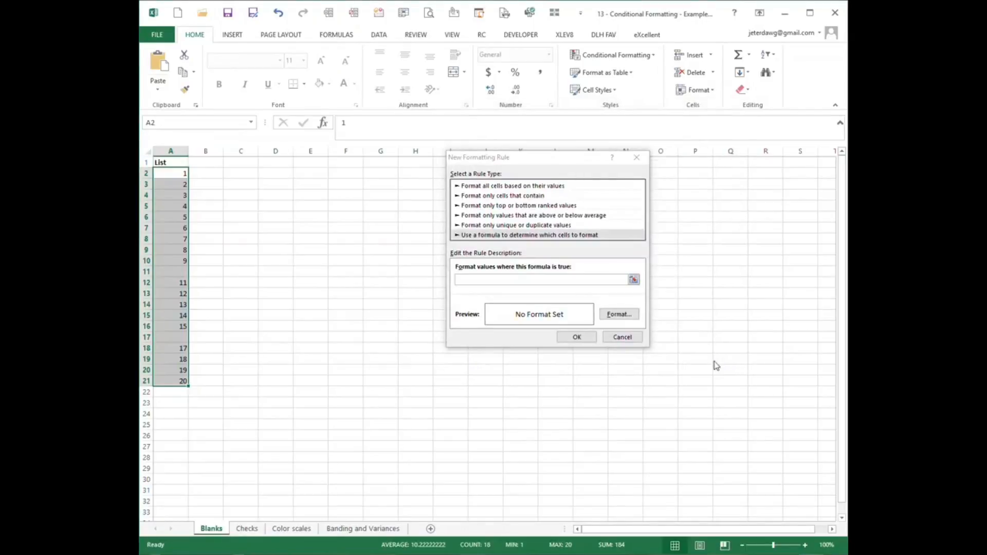
left_click(624, 337)
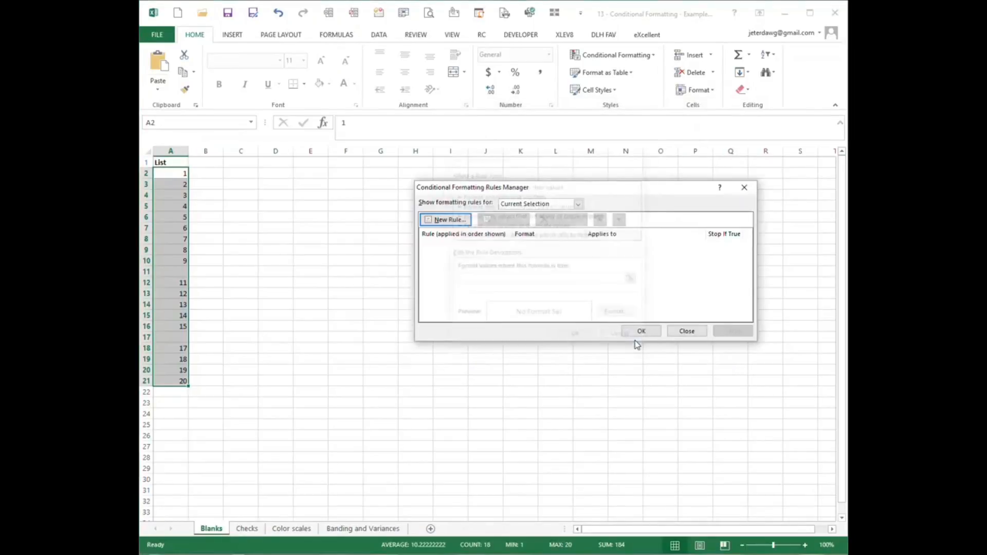
left_click(686, 331)
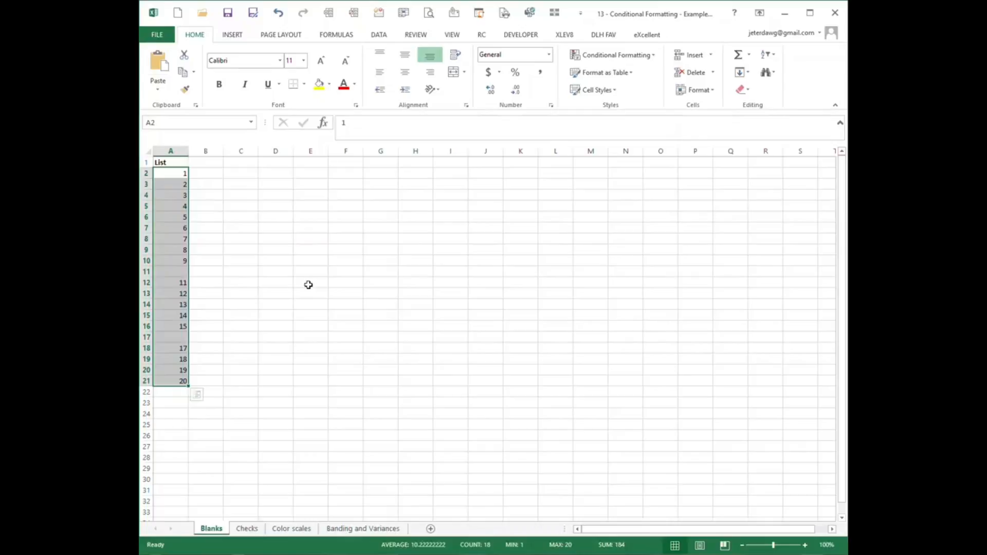
Run the CF Highlight Blanks macro on the selected list in A2:A21.
key("ctrl+shift+m")
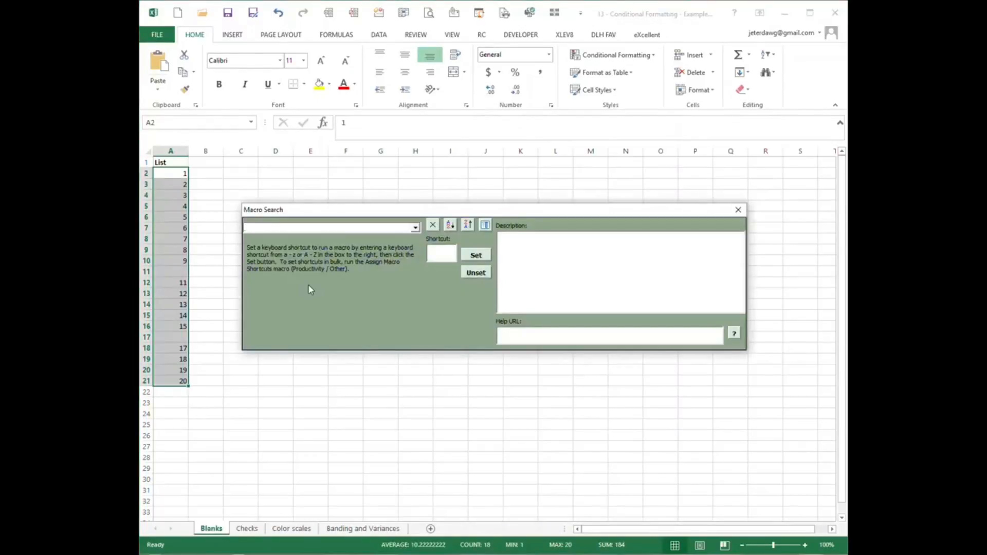
type("cf")
key("Down")
key("Down")
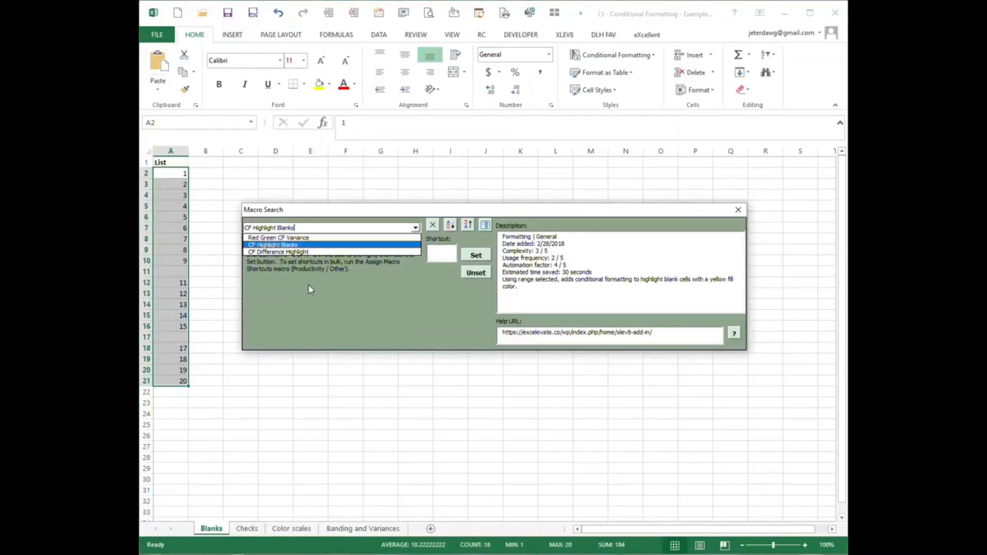
key("Return")
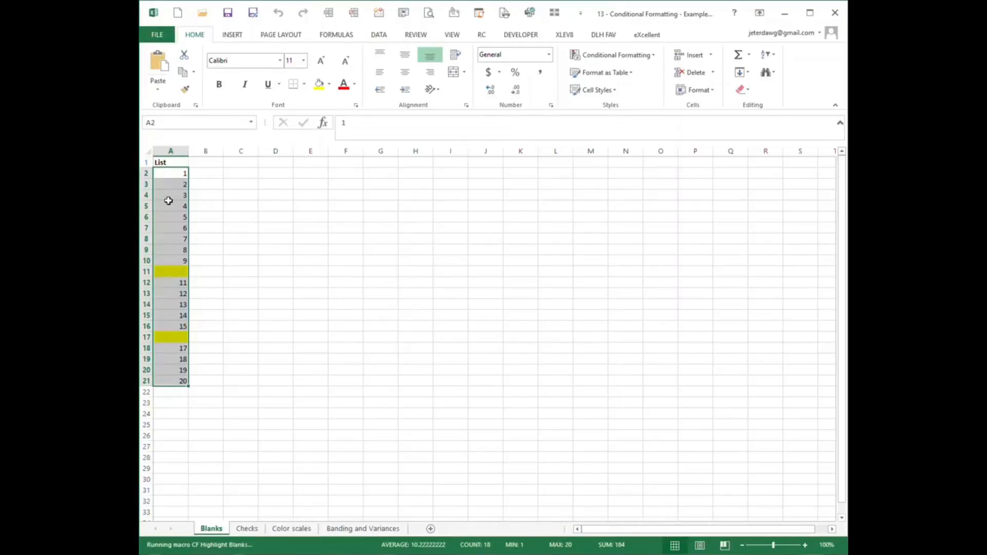
On the Checks sheet, run the Good Bad Check Format macro on the Difference column with a threshold of 0.
key("ctrl+Page_Down")
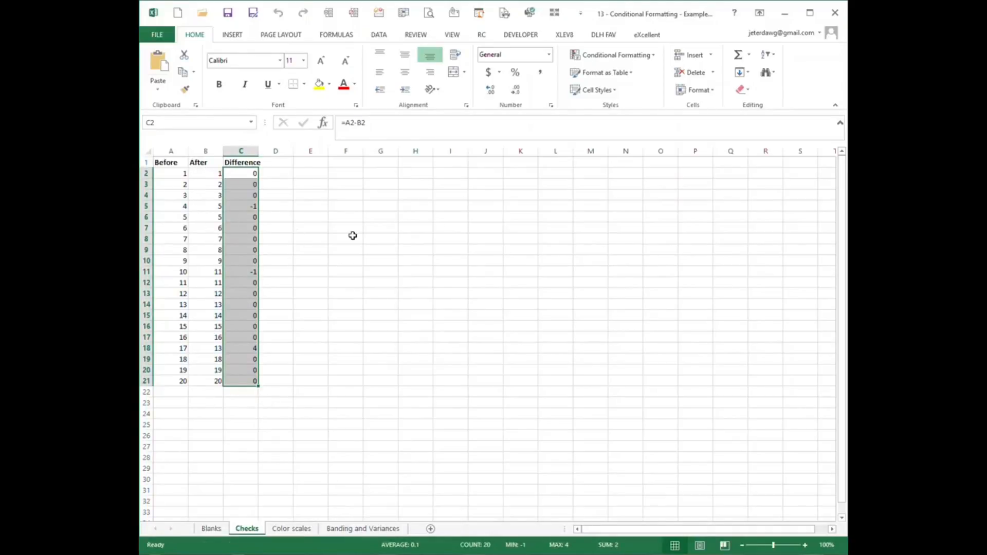
key("ctrl+m")
type("good")
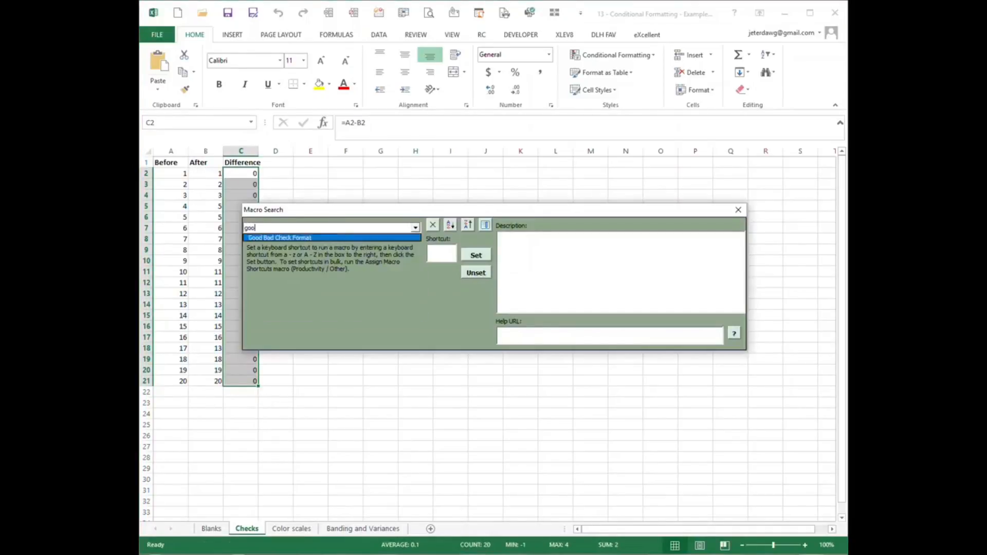
key("Down")
left_click(353, 238)
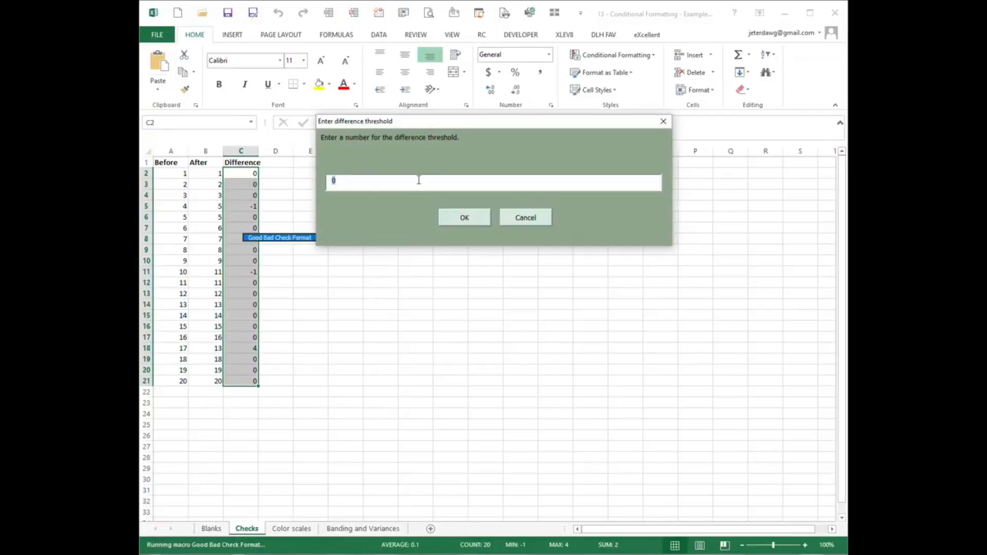
left_click(466, 222)
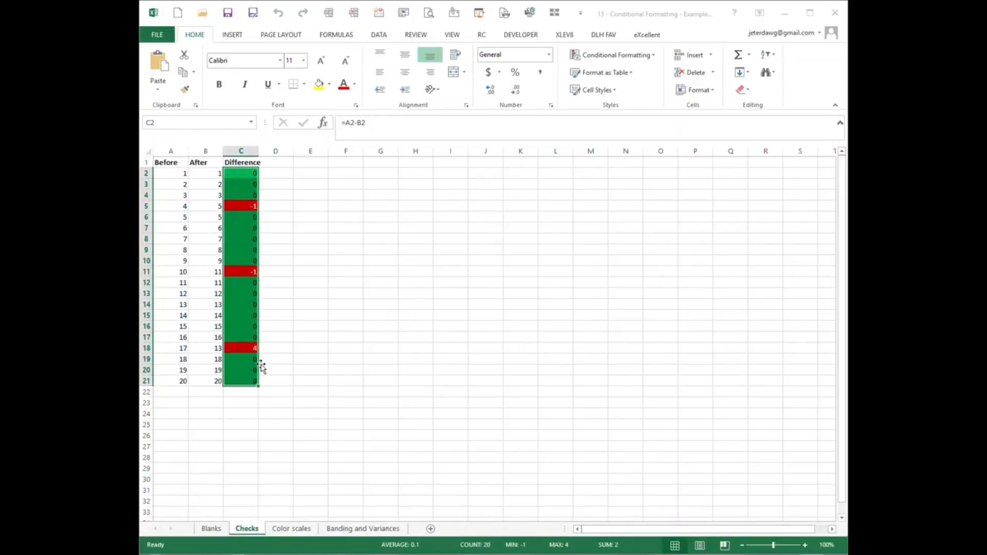
left_click(400, 381)
On the Color scales sheet, add data bars to A1:A20 with the Conditional Formatting Picker macro, option D.
key("ctrl+Page_Down")
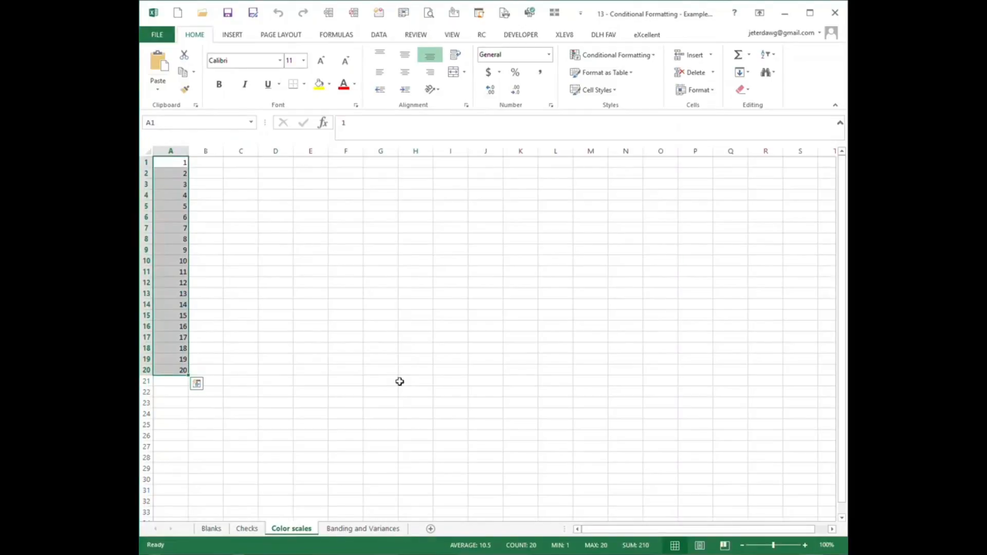
key("ctrl+shift+m")
type("cond")
key("Down")
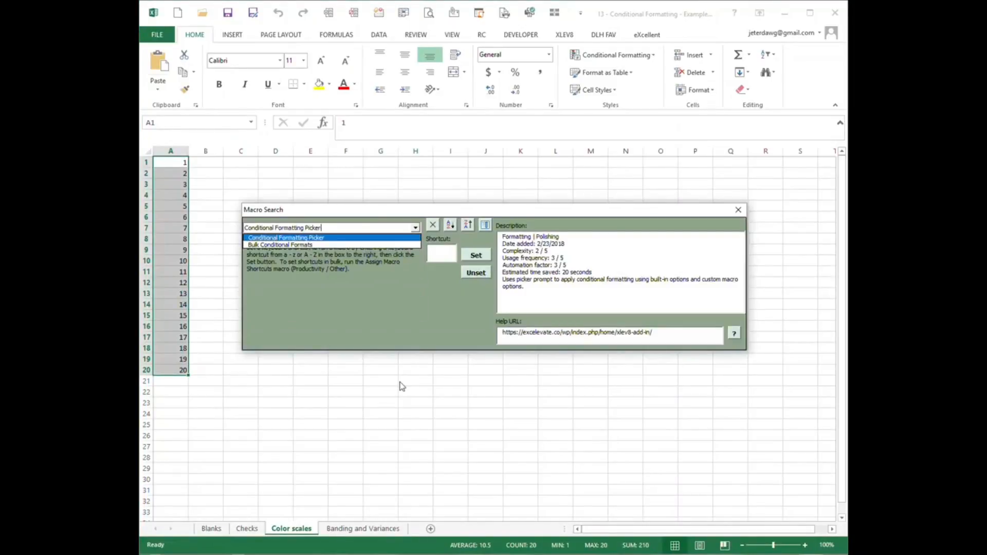
key("Return")
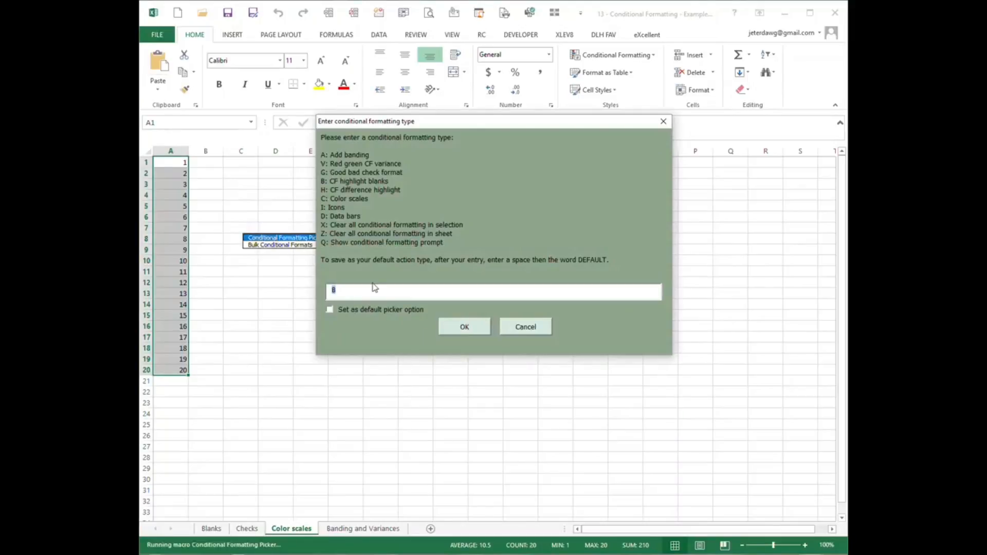
type("d")
key("Return")
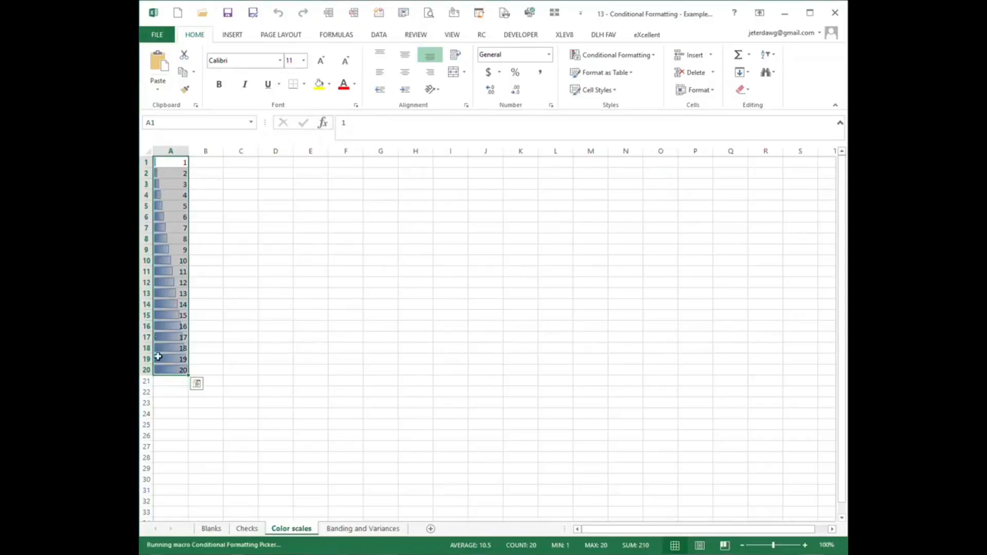
Apply color scales to A1:A20 with the Conditional Formatting Picker macro, option C.
key("ctrl+shift+m")
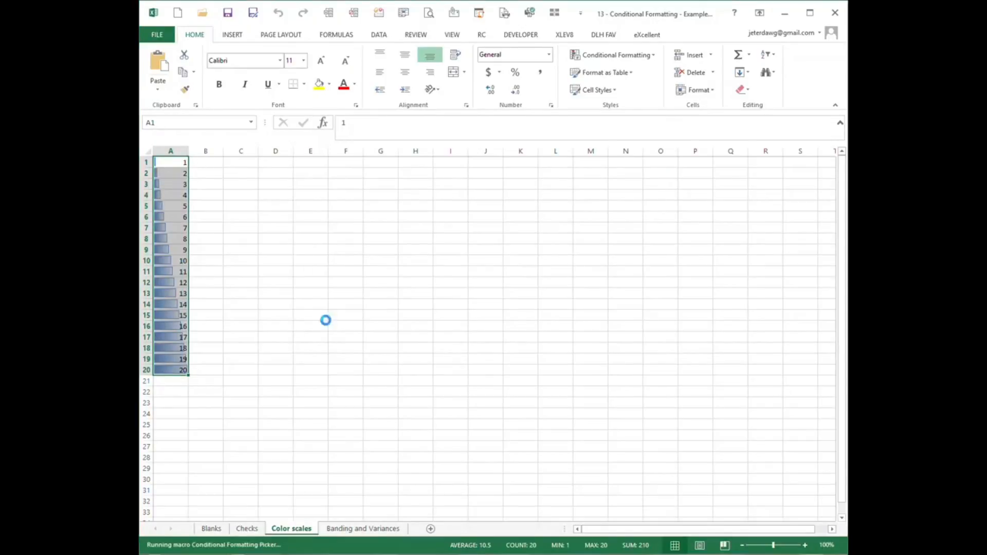
type("cond")
key("Down")
key("Return")
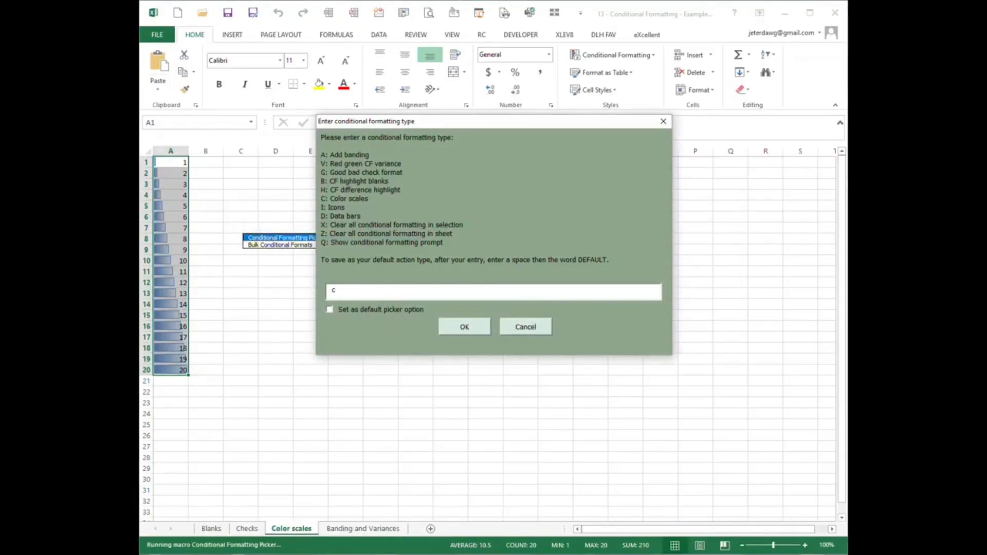
key("Return")
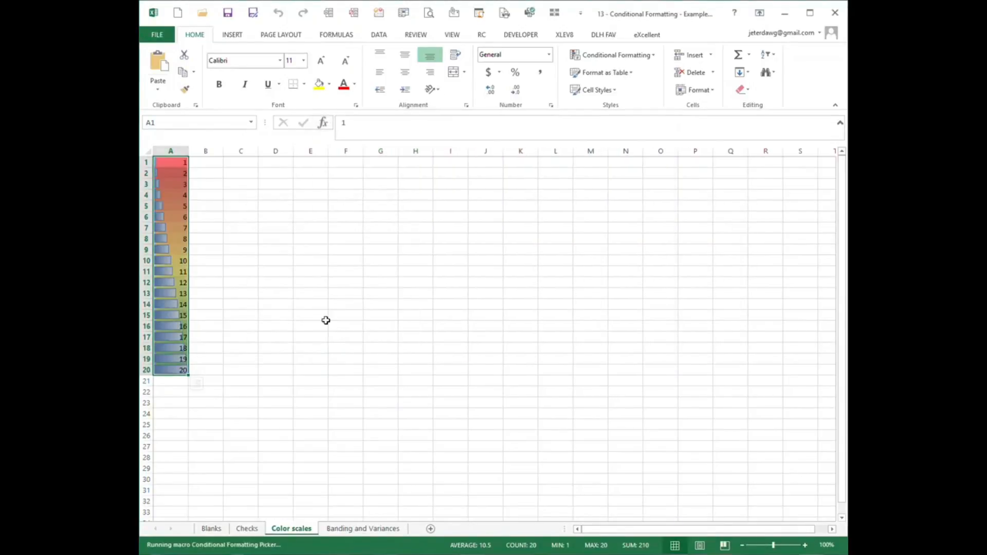
Delete the Data Bar rule from the conditional formatting rules of A1:A20.
left_click(604, 58)
left_click(593, 220)
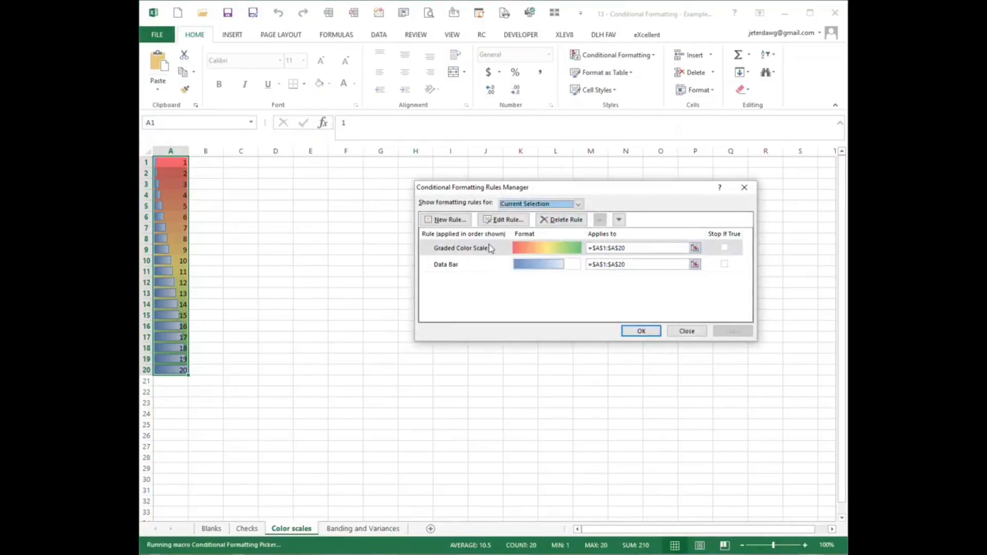
left_click(466, 264)
left_click(556, 227)
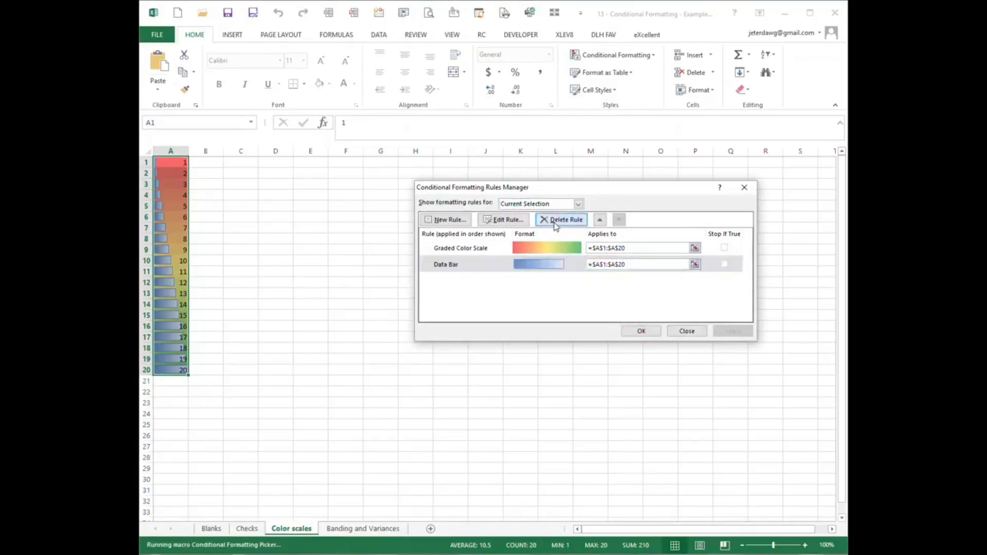
left_click(659, 334)
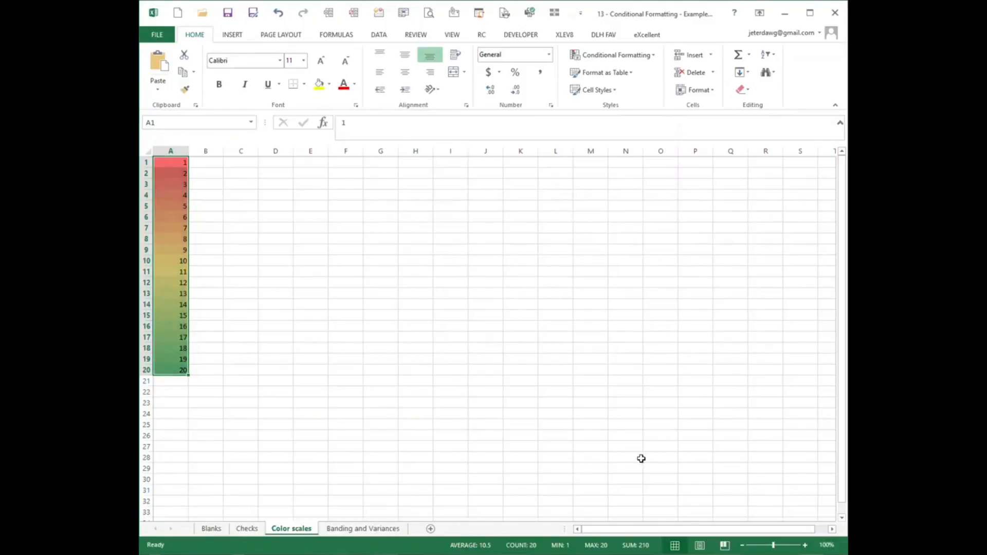
On the Banding and Variances sheet, run the Add Banding macro on the upper table, A3:H13.
key("ctrl+Page_Down")
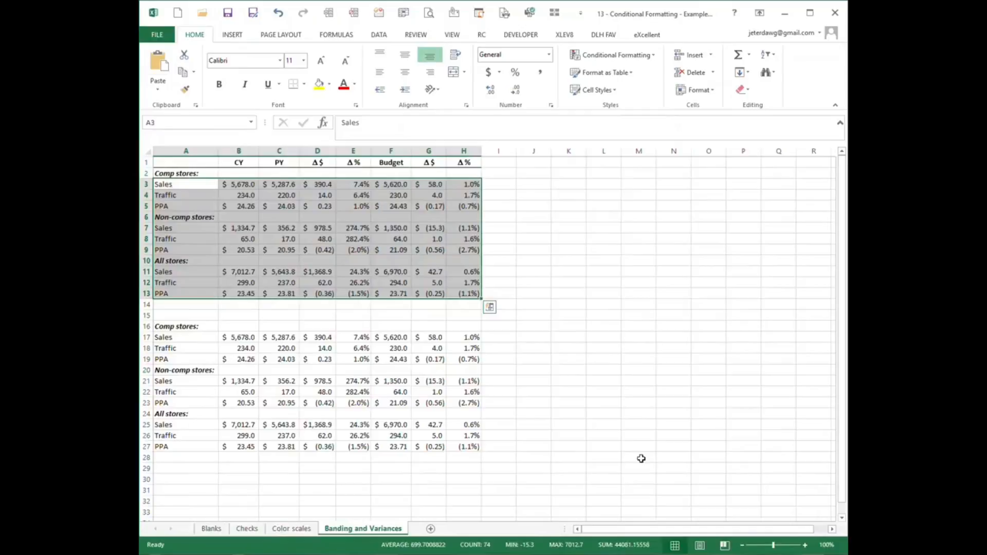
key("ctrl+shift+m")
type("add")
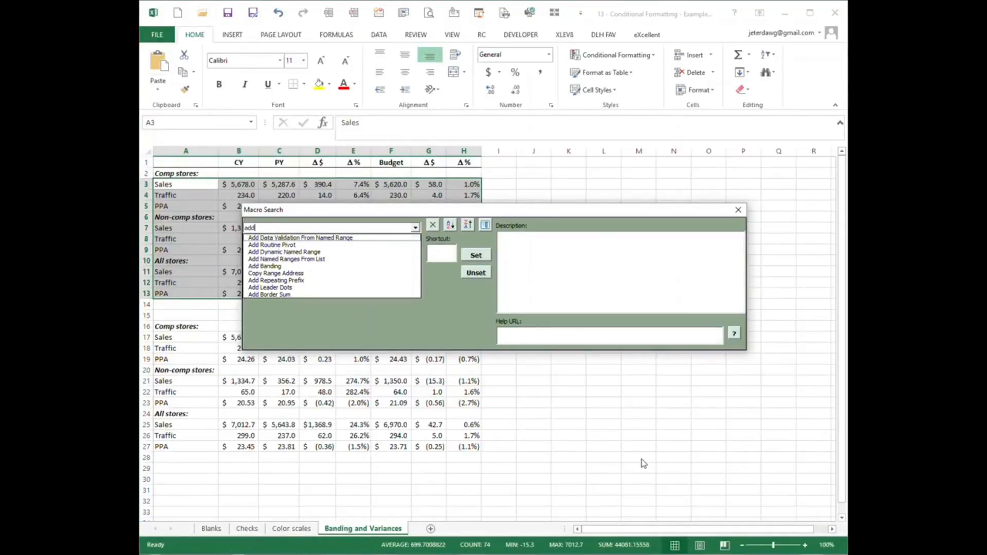
key("Down")
key("Down")
key("Down")
key("Down")
key("Down")
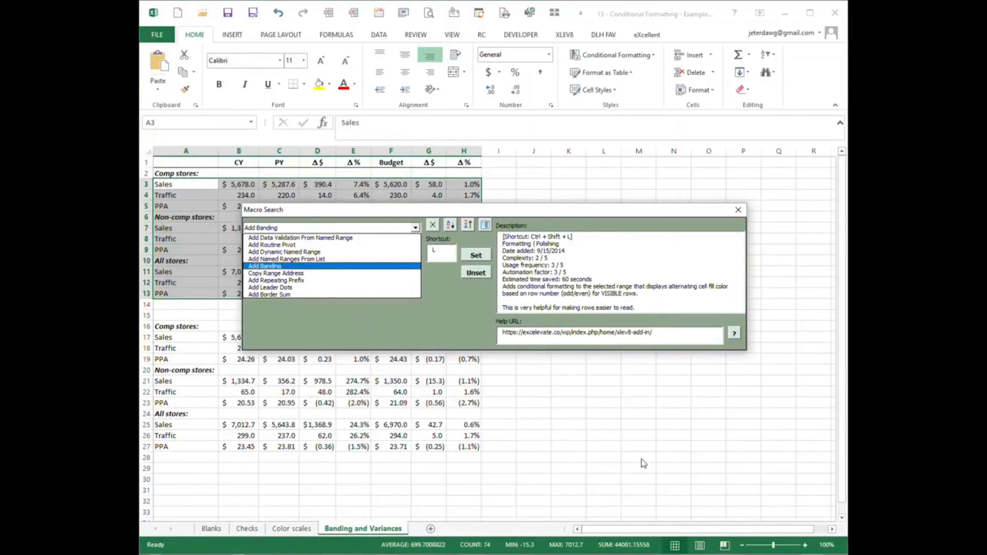
key("Return")
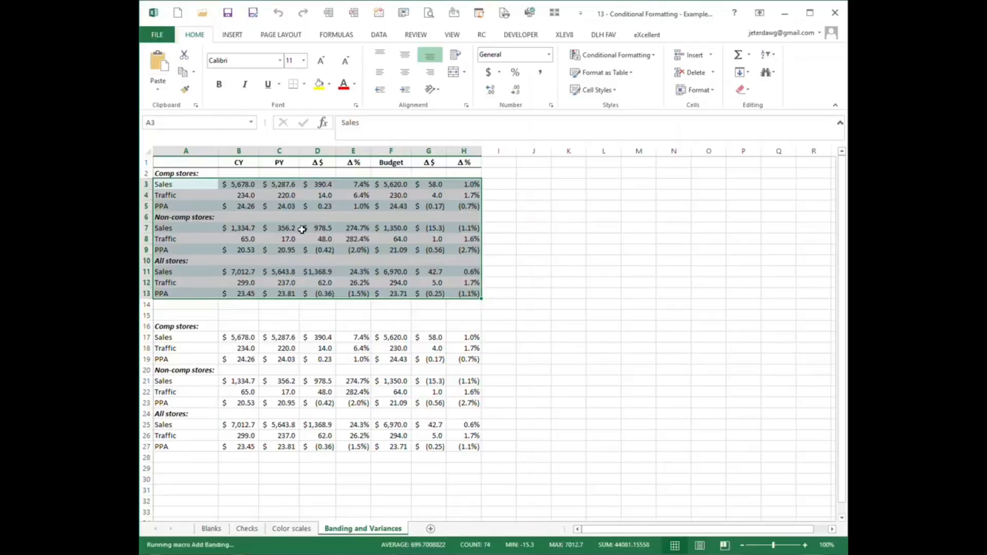
Run the Red Green CF Variance macro on the variance columns D3:E13 and G3:H13, ignoring the value "N/A".
left_click(325, 186)
left_click_drag(325, 187, 359, 294)
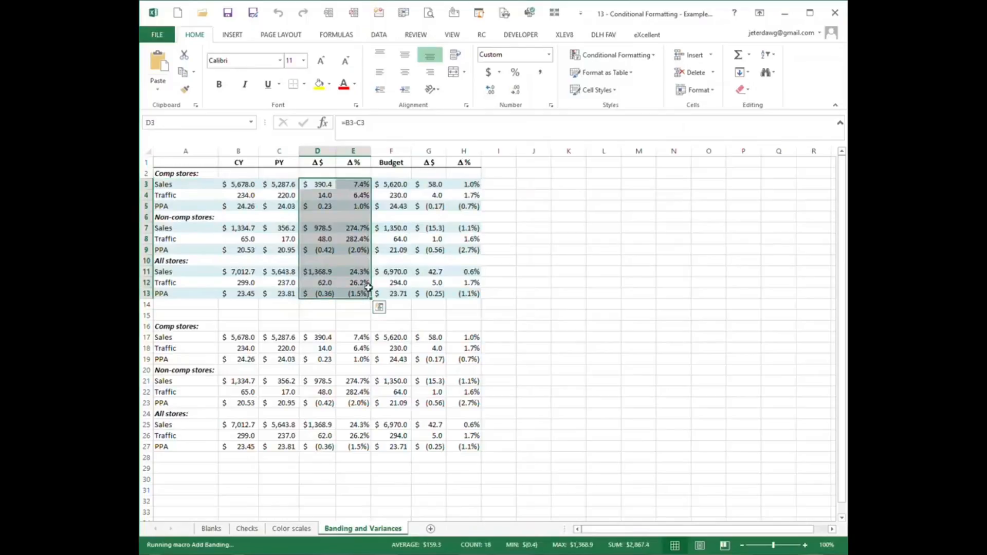
left_click(433, 184, "ctrl")
left_click_drag(433, 184, 454, 294)
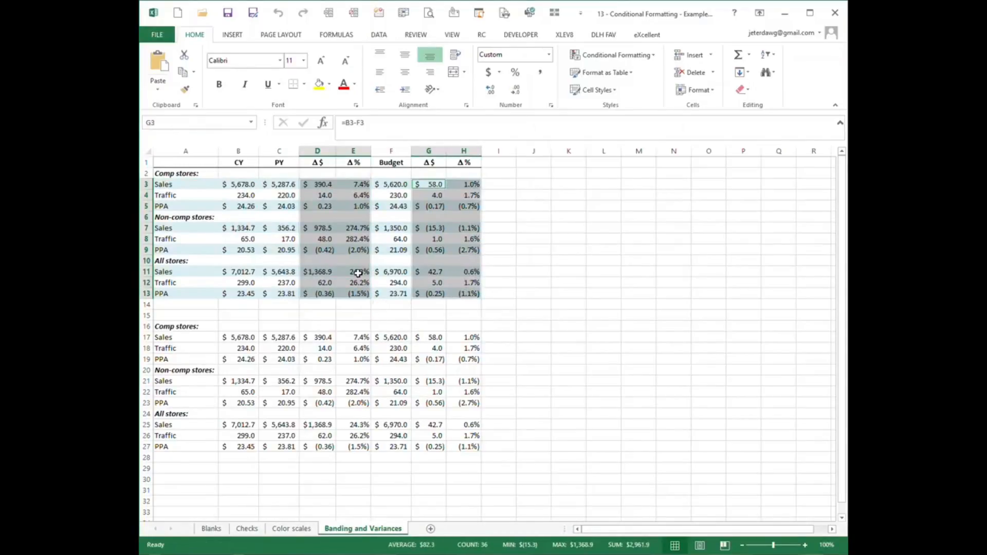
key("ctrl+m")
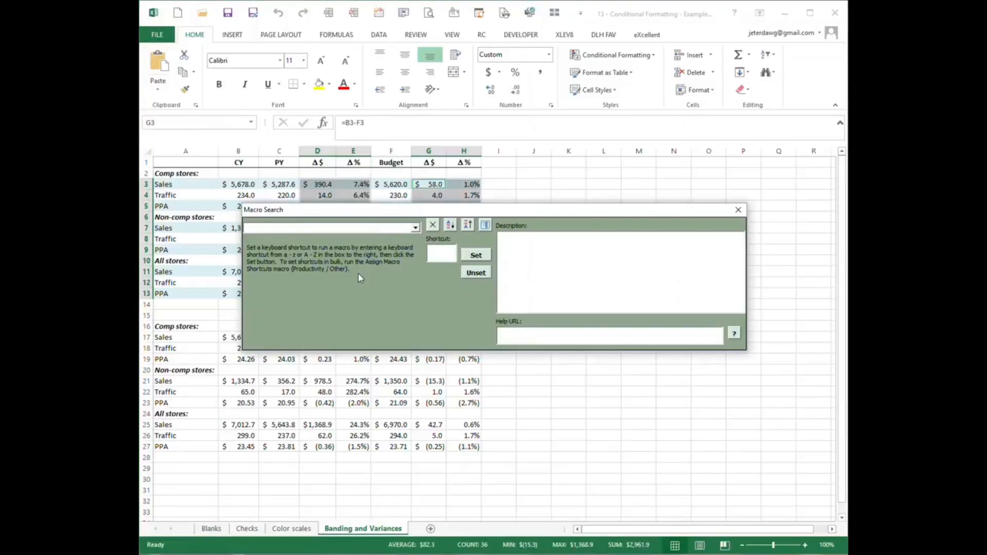
type("red")
key("Down")
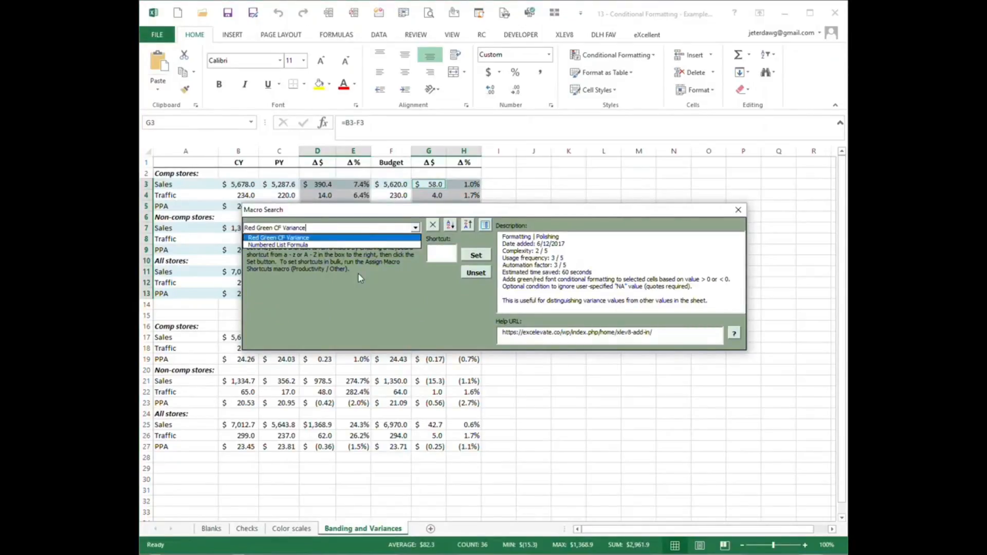
key("Return")
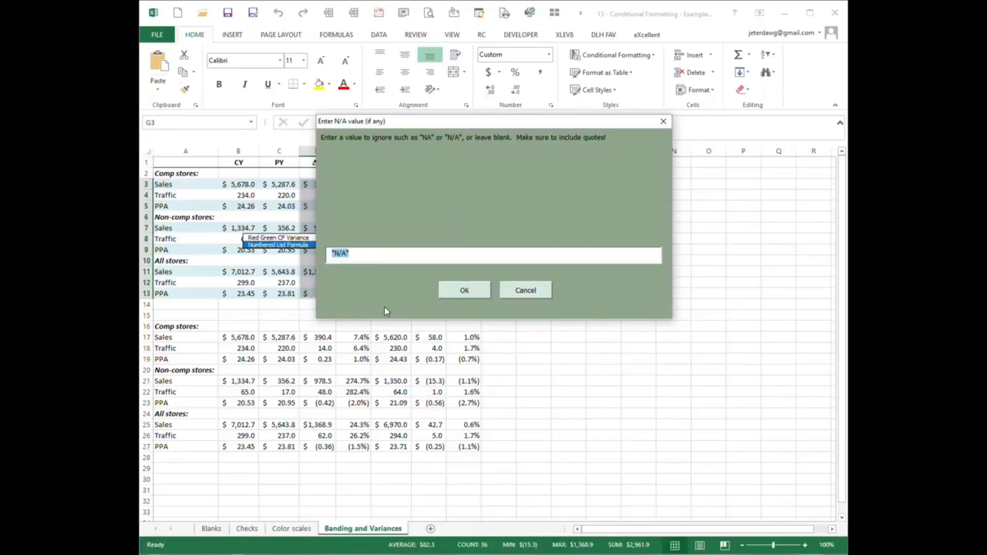
left_click(463, 289)
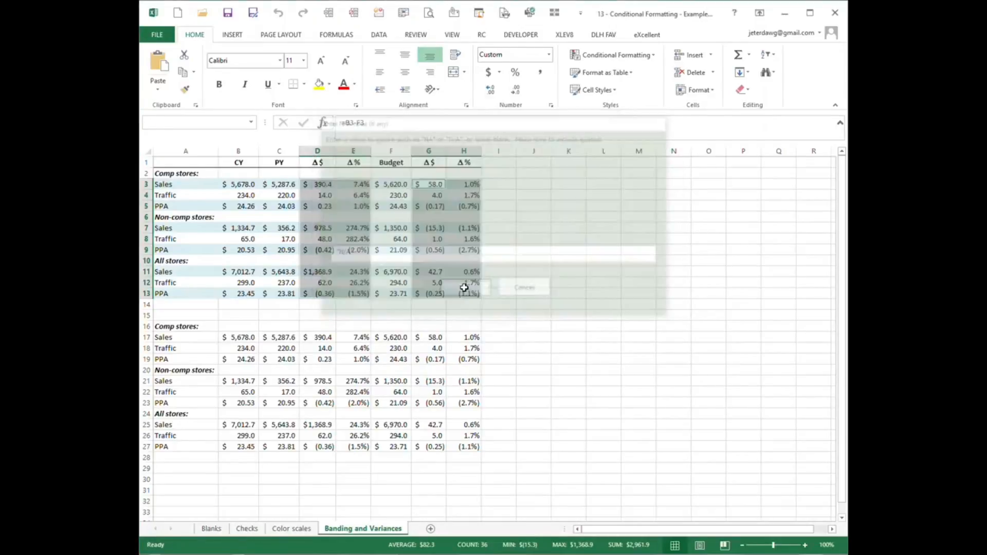
Review the conditional formatting rules that apply to cell D3 in the Rules Manager.
left_click(324, 189)
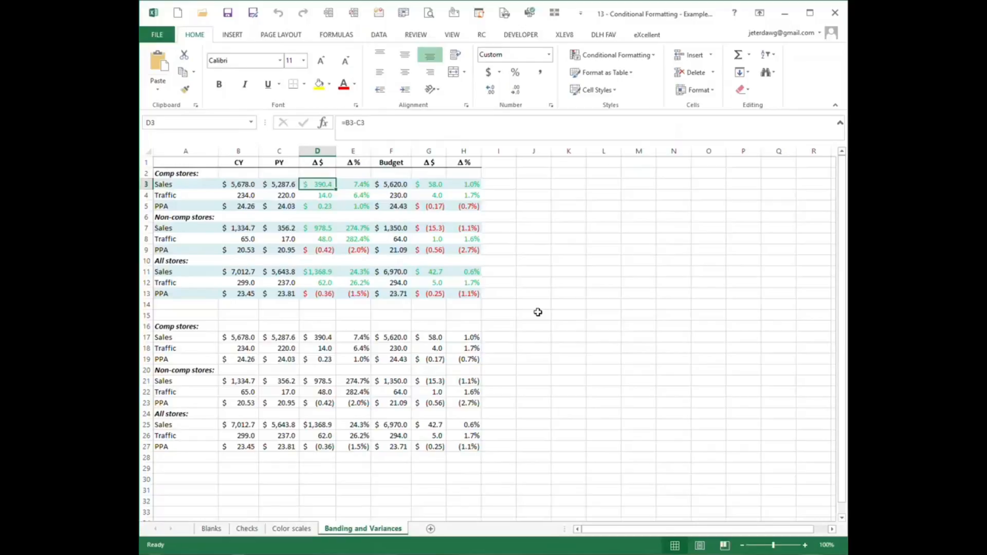
left_click(636, 53)
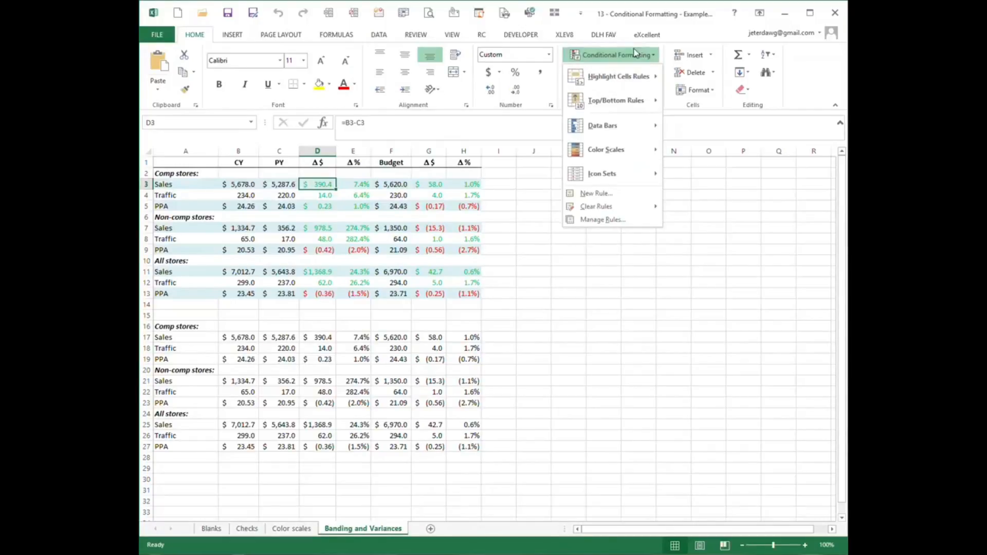
left_click(601, 220)
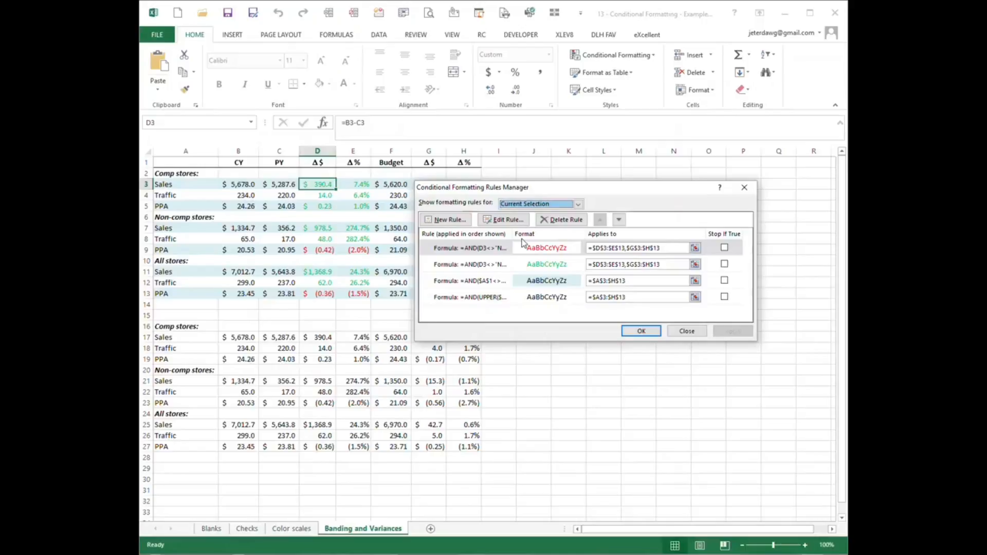
left_click(642, 329)
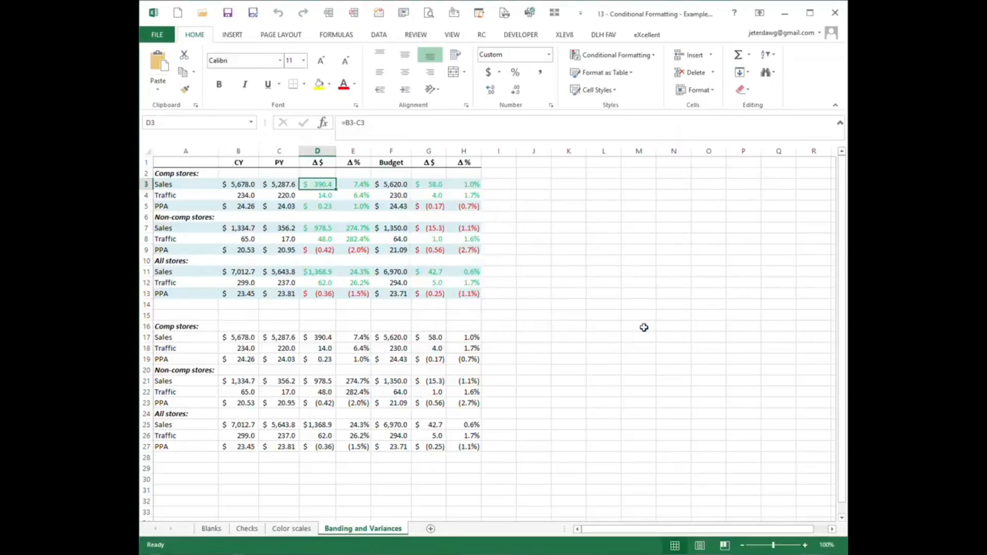